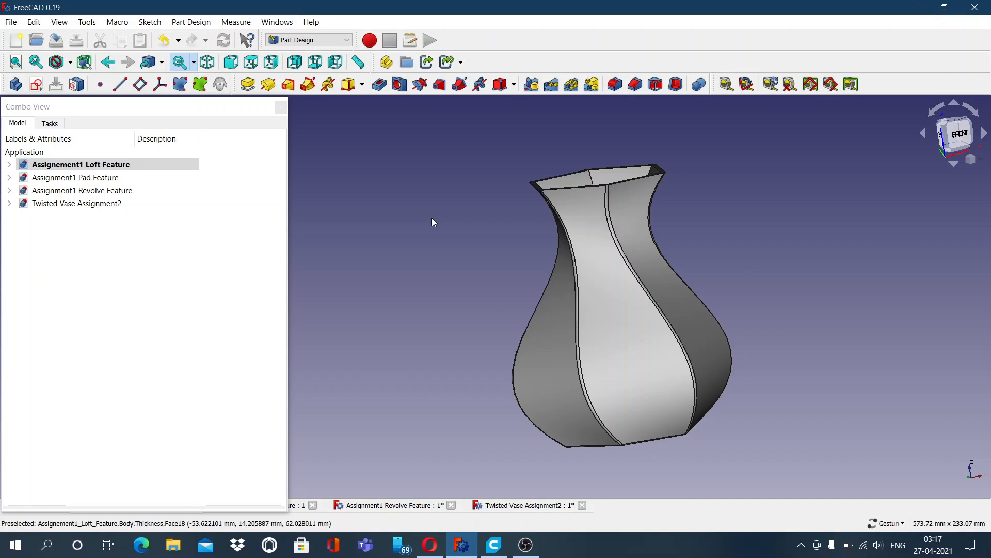
# Examine the hexagonal loft vase in the Assignement1 Loft Feature document from the front, above and below.
pyautogui.moveTo(413, 292); pyautogui.dragTo(414, 313)
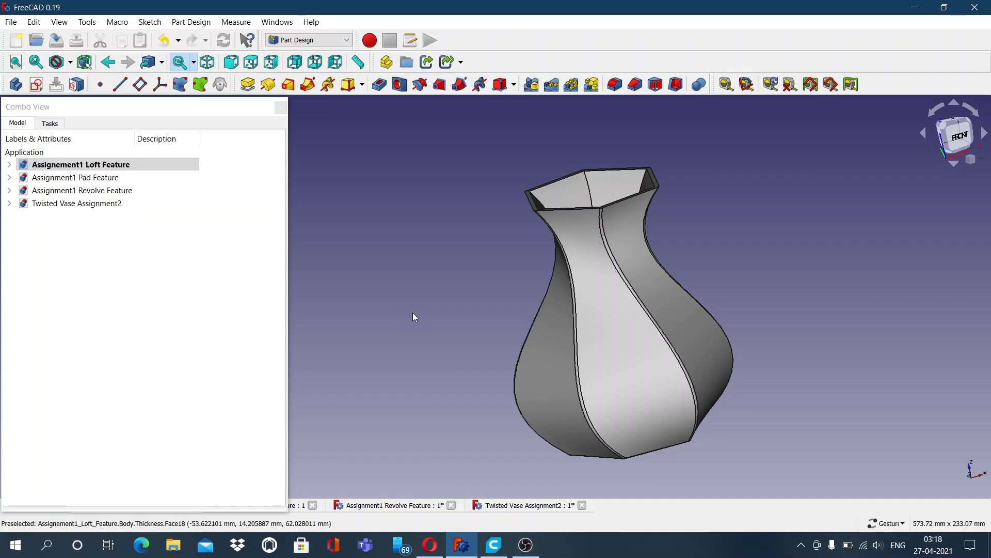
pyautogui.click(115, 166)
pyautogui.moveTo(412, 351); pyautogui.dragTo(463, 250)
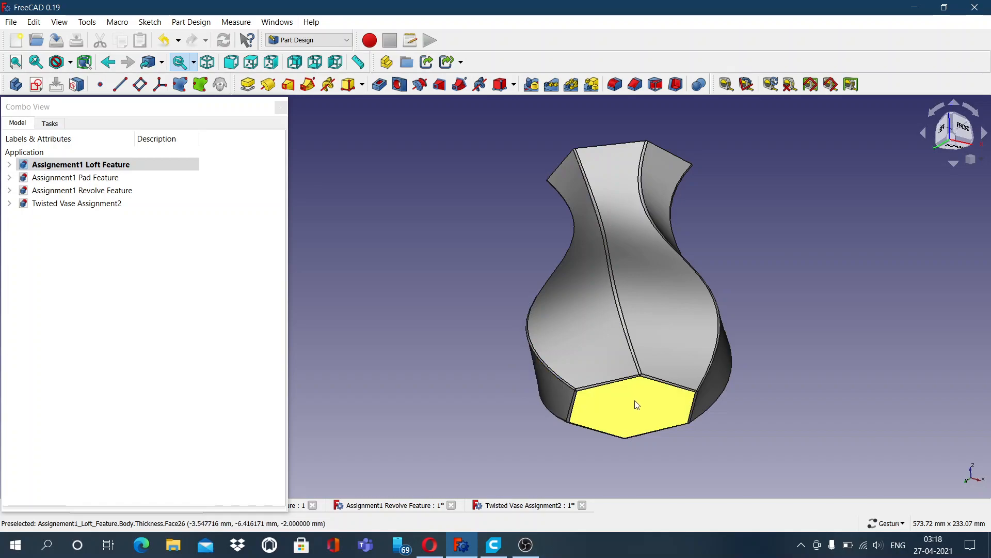
pyautogui.moveTo(448, 243); pyautogui.dragTo(457, 306)
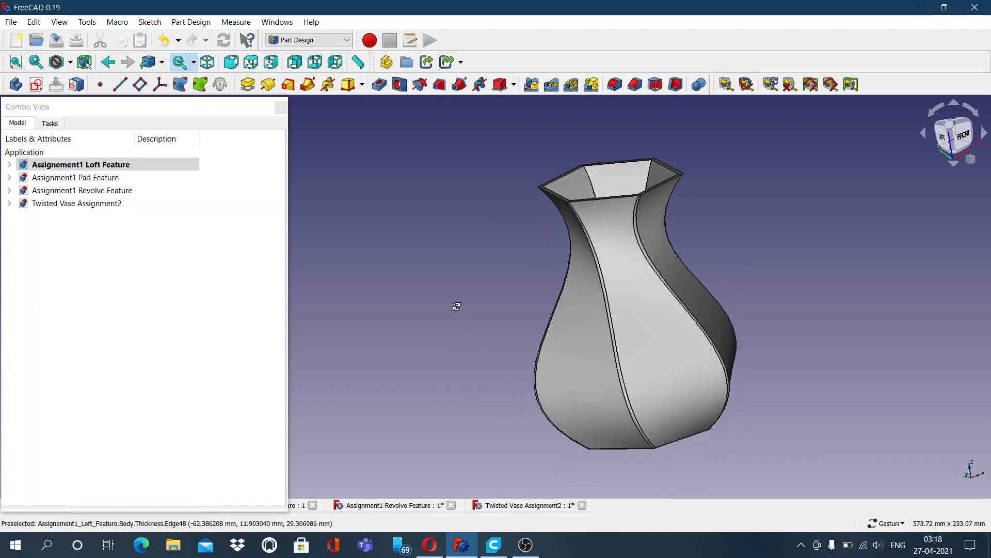
pyautogui.moveTo(728, 204); pyautogui.dragTo(704, 216)
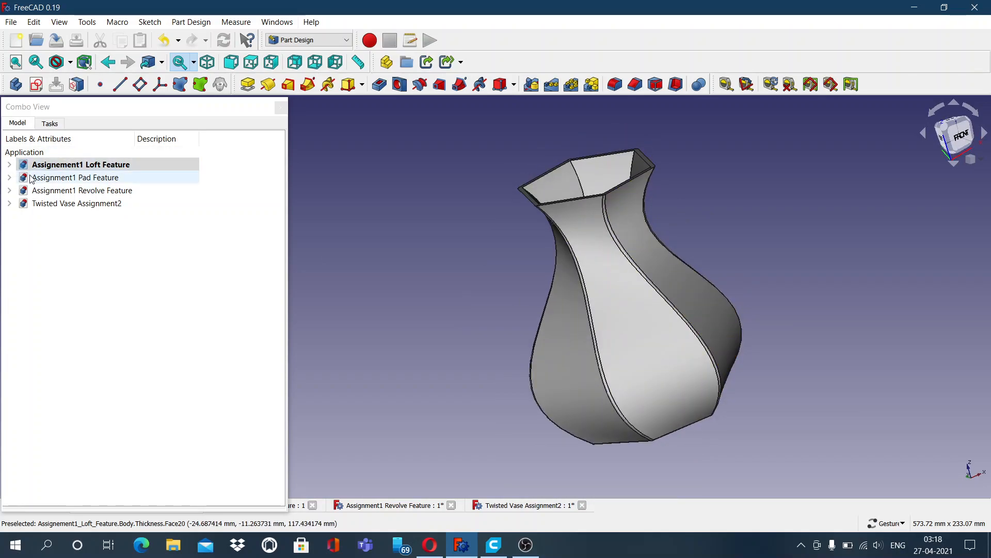
# Open the Assignment1 Pad Feature document and examine the mug's body, handle and bottom fillet.
pyautogui.doubleClick(52, 178)
pyautogui.moveTo(376, 255)
pyautogui.mouseDown()
pyautogui.moveTo(453, 303)
pyautogui.moveTo(437, 217)
pyautogui.moveTo(365, 237)
pyautogui.moveTo(372, 259)
pyautogui.mouseUp()
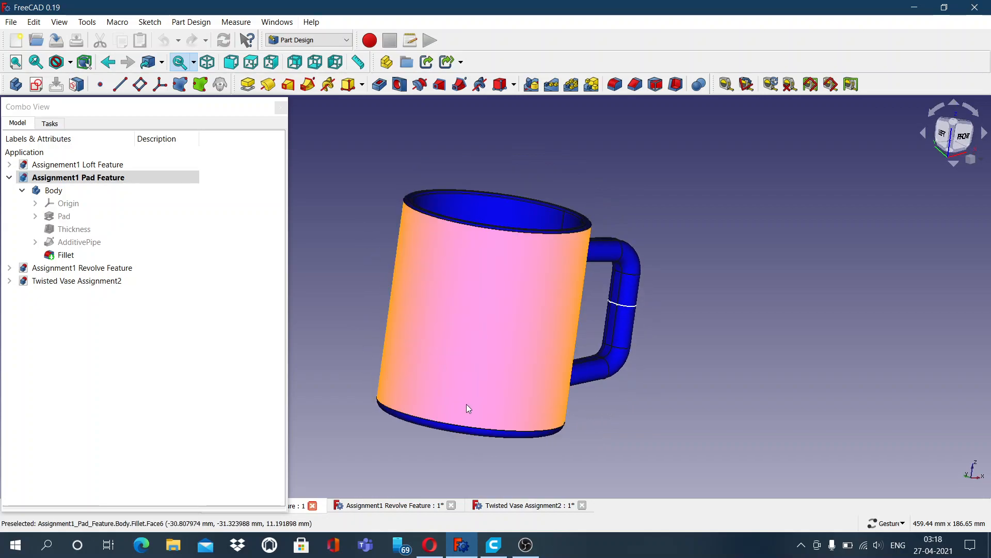
pyautogui.click(473, 434)
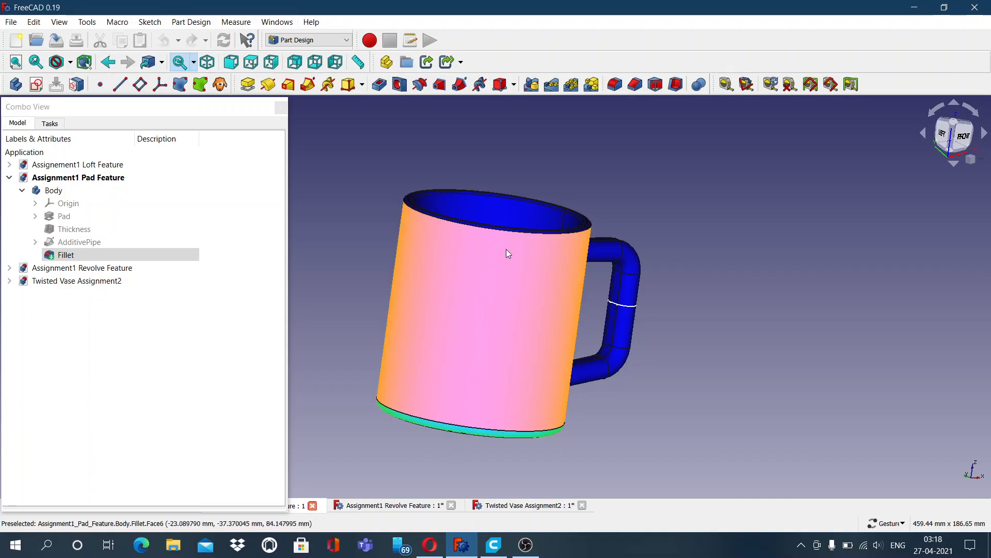
pyautogui.moveTo(712, 212); pyautogui.dragTo(609, 222)
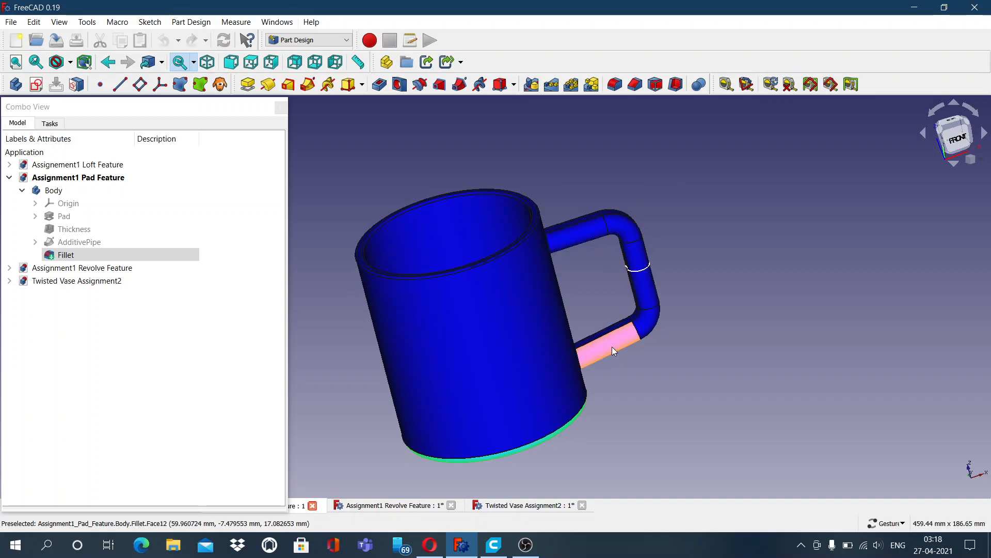
pyautogui.click(83, 256)
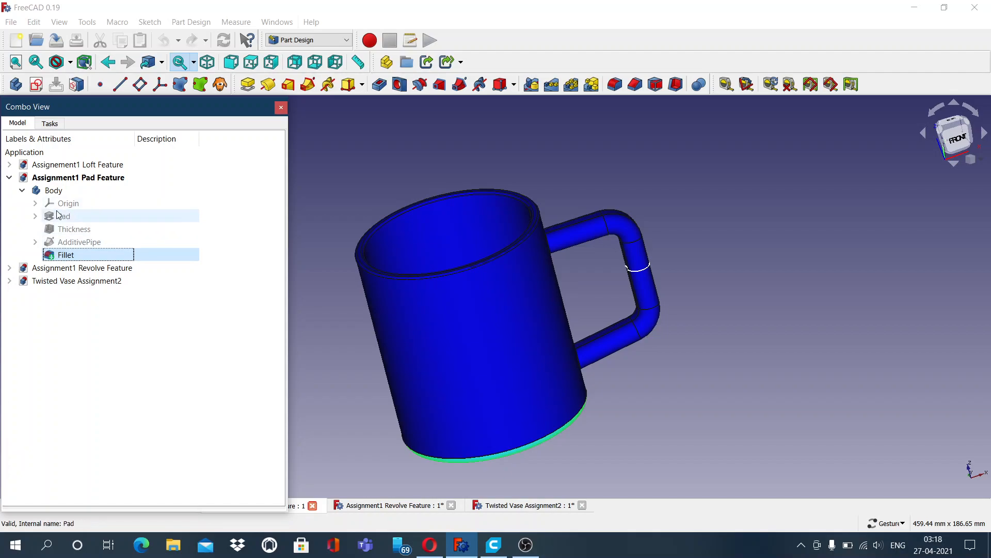
# Open the Assignment1 Revolve Feature document and inspect the revolution's profile sketch and the resulting vase.
pyautogui.doubleClick(34, 269)
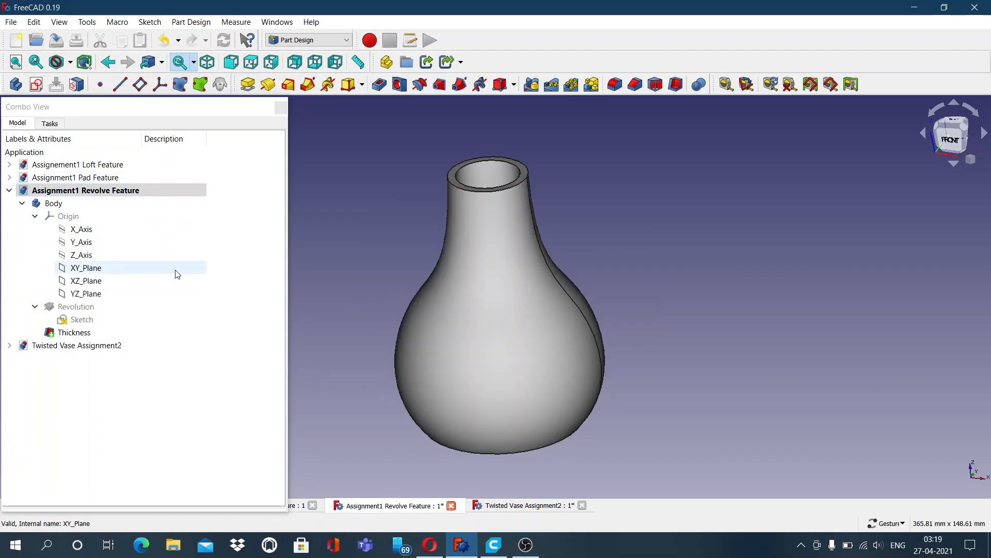
pyautogui.doubleClick(87, 320)
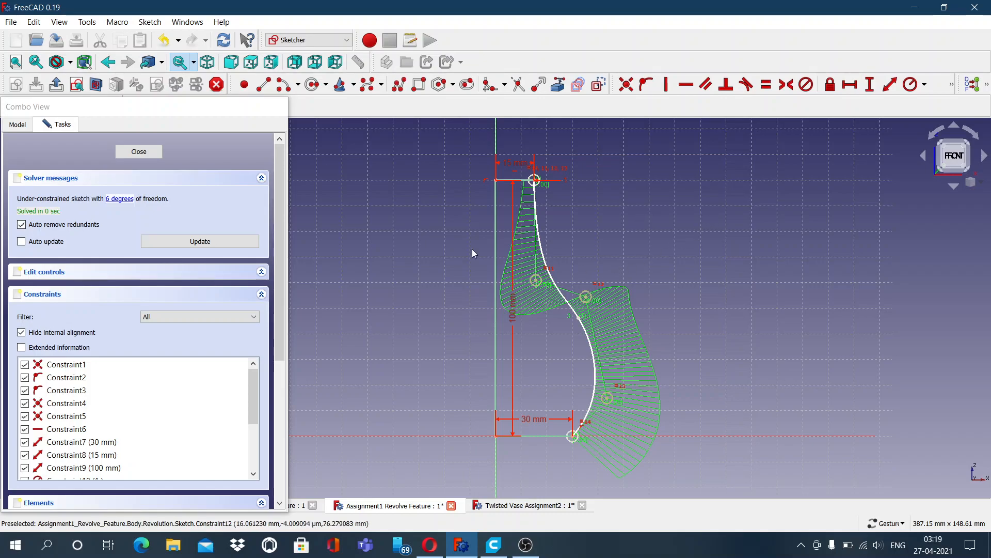
pyautogui.click(138, 152)
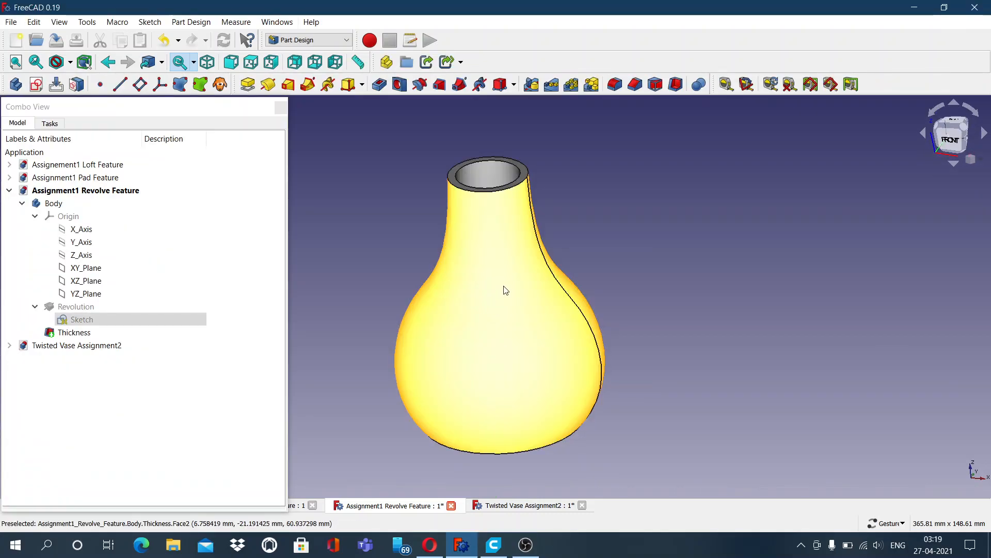
pyautogui.moveTo(762, 265)
pyautogui.mouseDown()
pyautogui.moveTo(713, 278)
pyautogui.moveTo(633, 204)
pyautogui.moveTo(772, 288)
pyautogui.moveTo(544, 389)
pyautogui.moveTo(604, 278)
pyautogui.moveTo(704, 292)
pyautogui.moveTo(713, 332)
pyautogui.moveTo(717, 221)
pyautogui.moveTo(680, 273)
pyautogui.mouseUp()
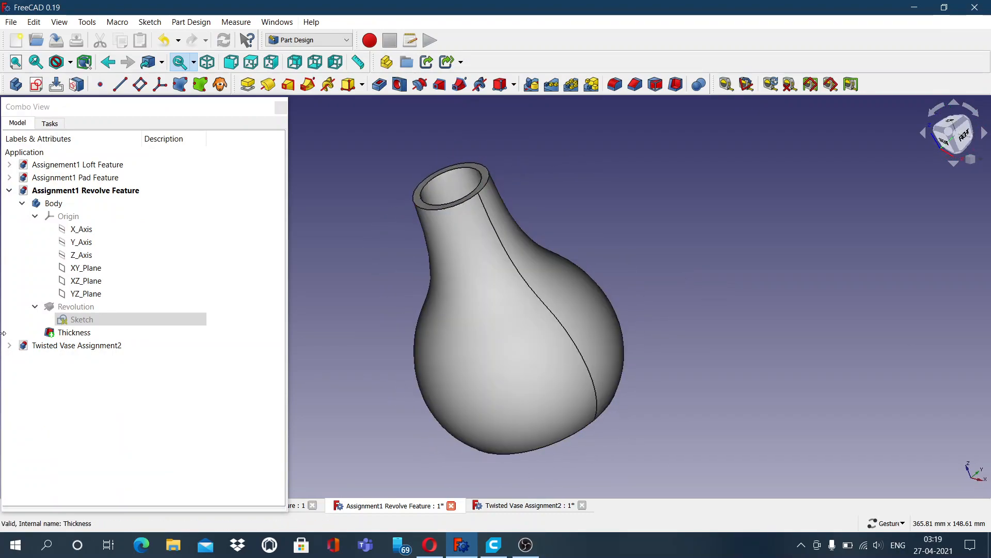
# Open the Twisted Vase Assignment2 document and examine the star-shaped vase from all around.
pyautogui.doubleClick(45, 345)
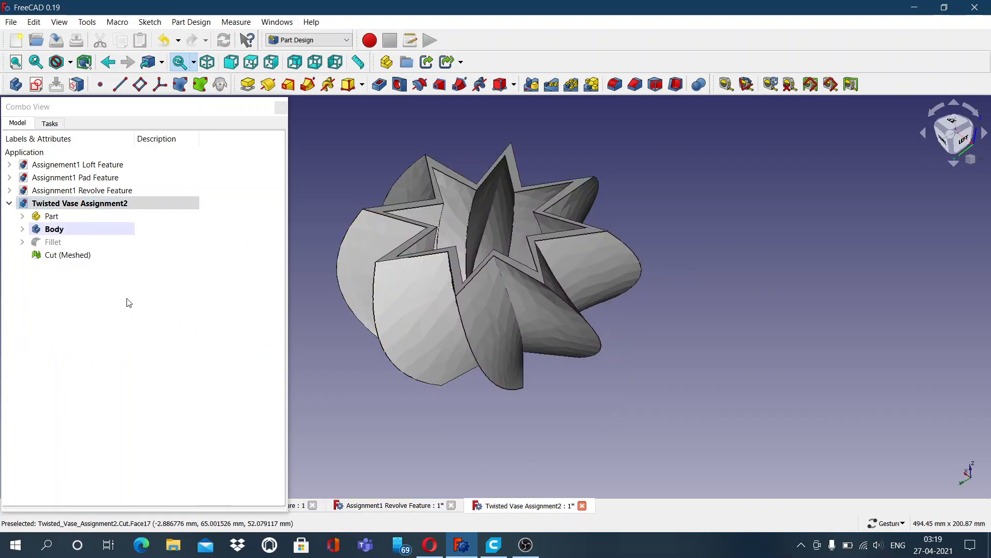
pyautogui.moveTo(327, 354); pyautogui.dragTo(260, 305)
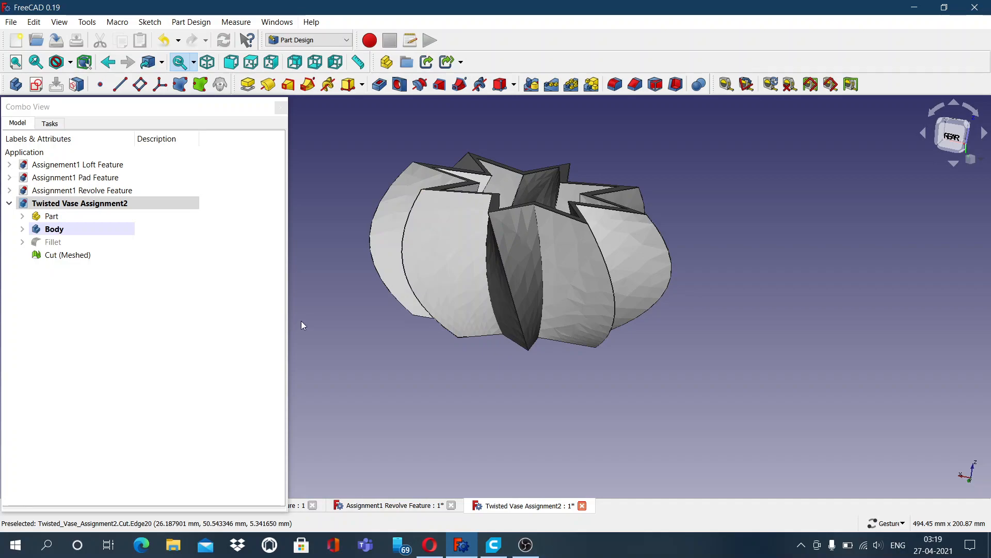
pyautogui.moveTo(320, 346); pyautogui.dragTo(402, 348)
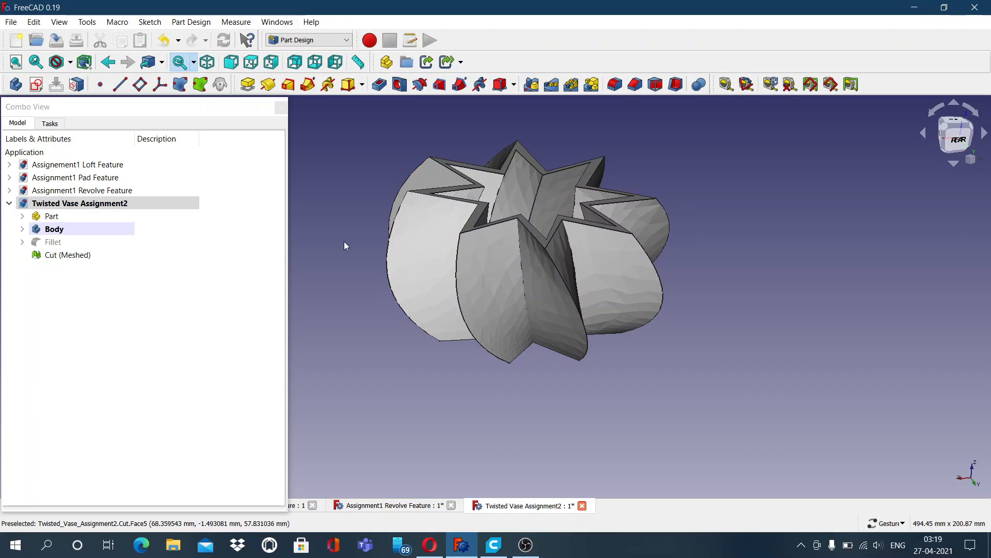
pyautogui.moveTo(343, 262); pyautogui.dragTo(402, 302)
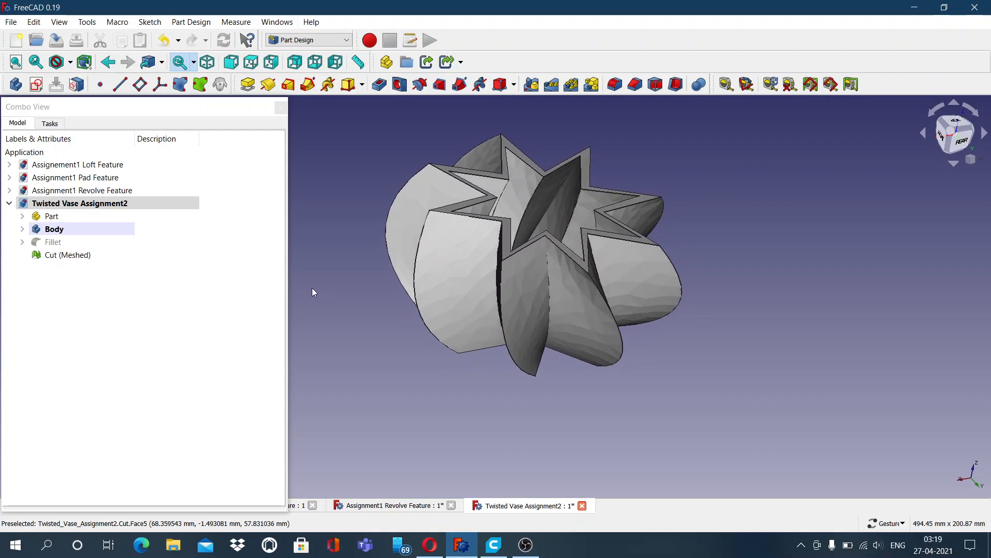
pyautogui.moveTo(348, 277); pyautogui.dragTo(429, 269)
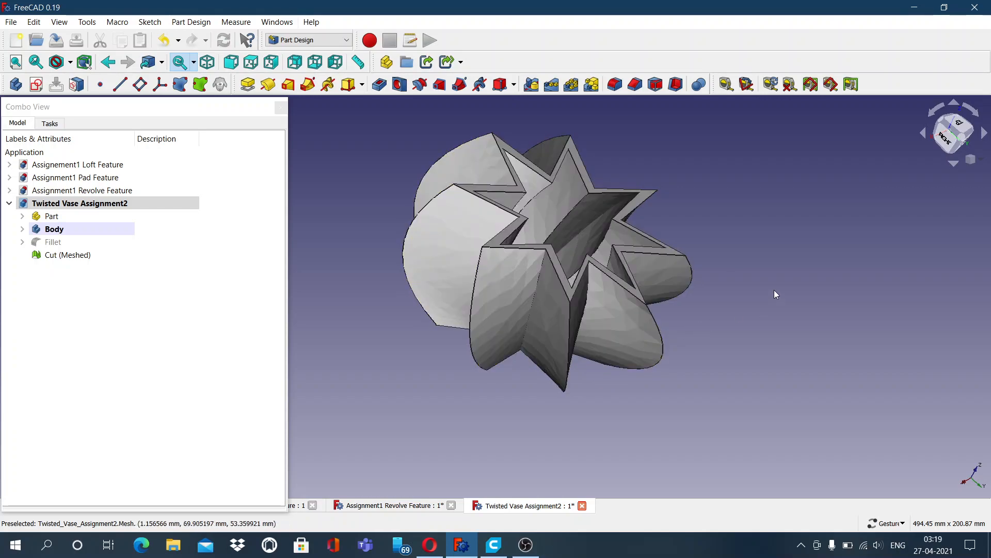
pyautogui.moveTo(723, 245); pyautogui.dragTo(400, 353)
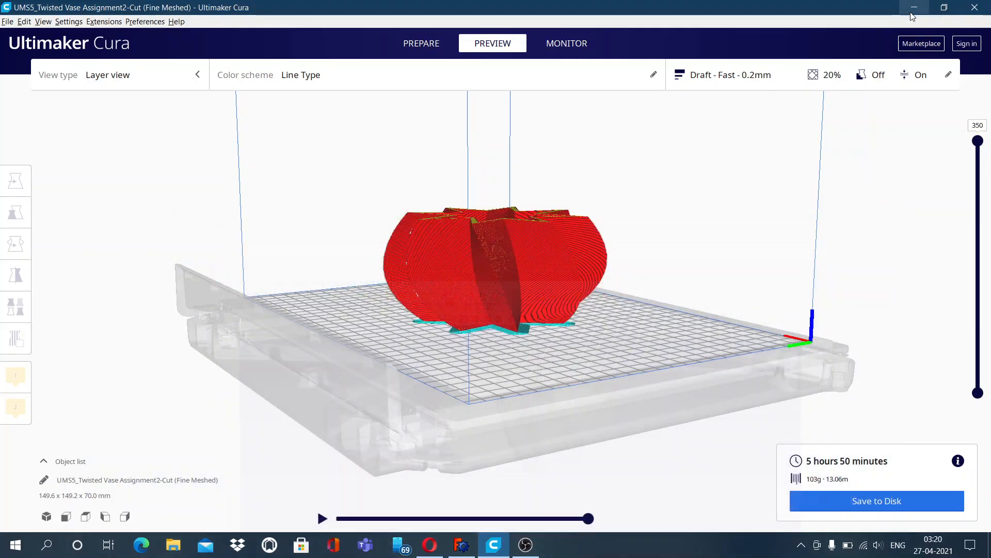
# Switch to Ultimaker Cura and select the sliced twisted vase to check its dimensions and scale.
pyautogui.click(914, 8)
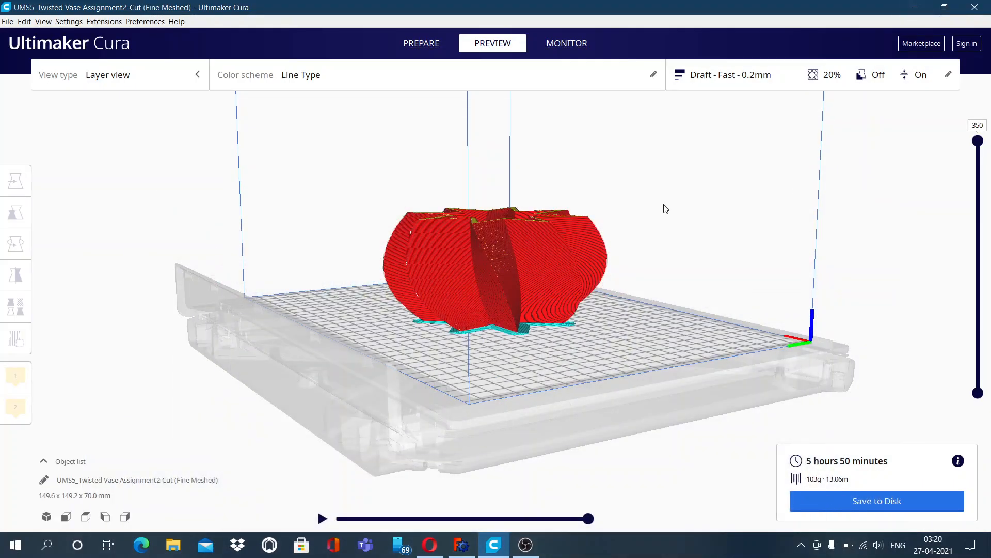
pyautogui.click(500, 256)
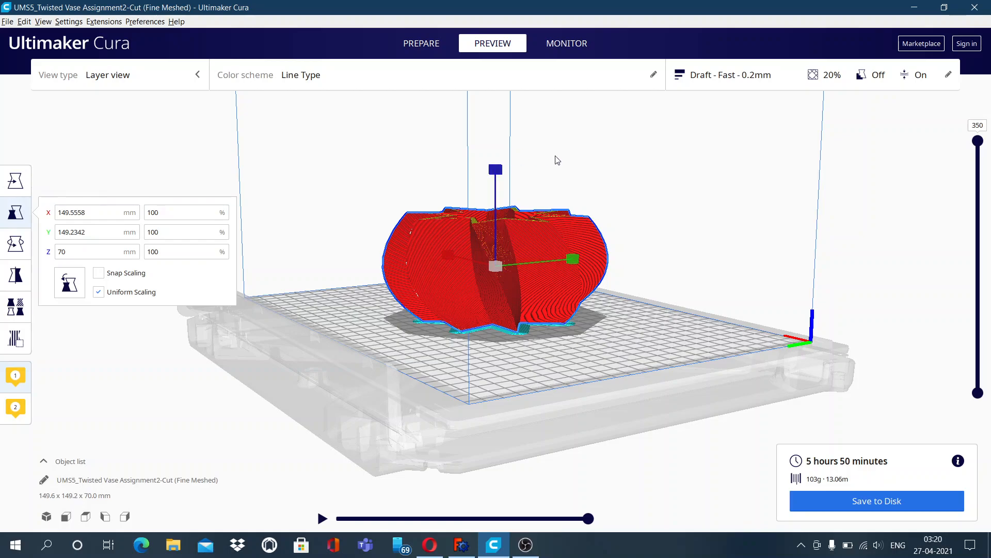
pyautogui.click(595, 179)
pyautogui.click(450, 261)
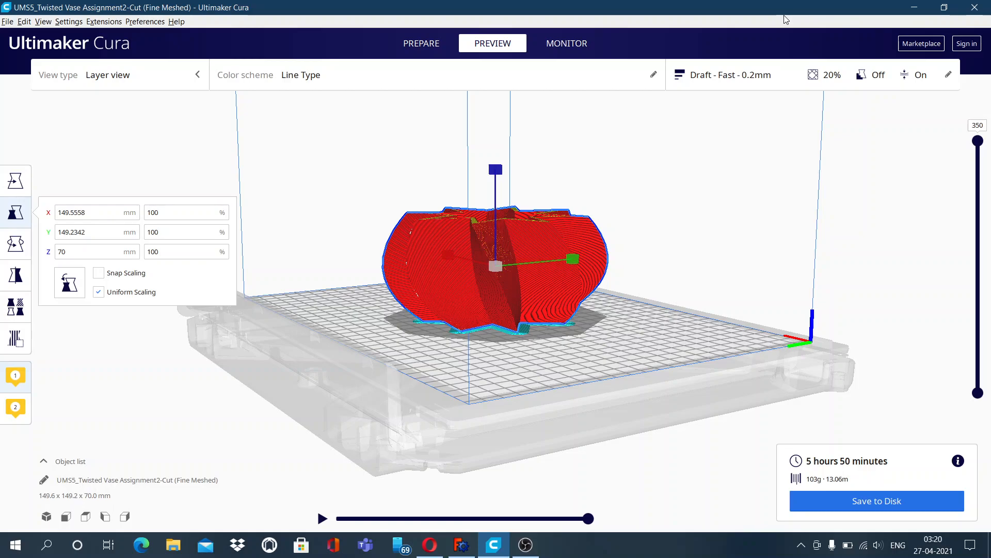
# Review the print settings for shell layers, infill, material temperatures and print speed, leaving the settings closed at the end.
pyautogui.click(734, 86)
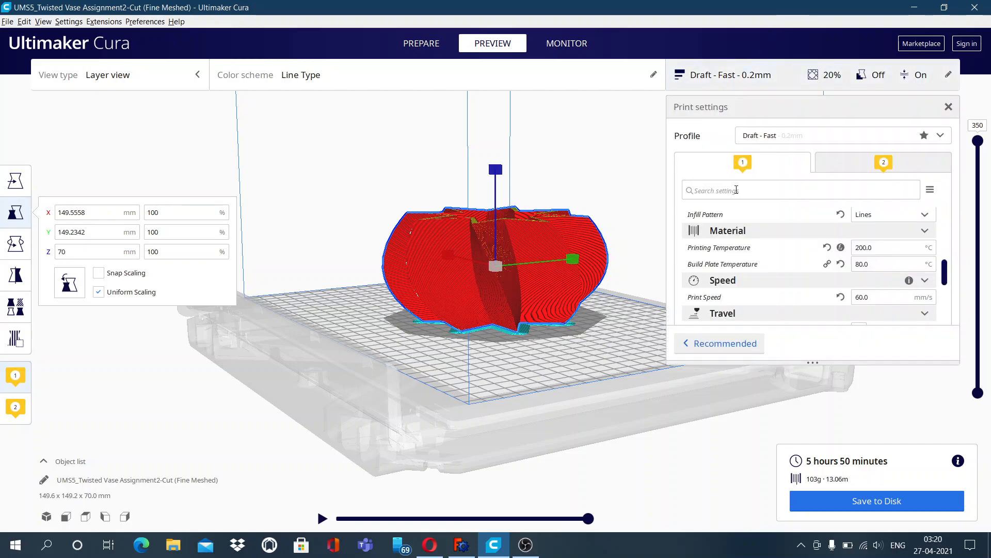
pyautogui.scroll(5, 899, 262)
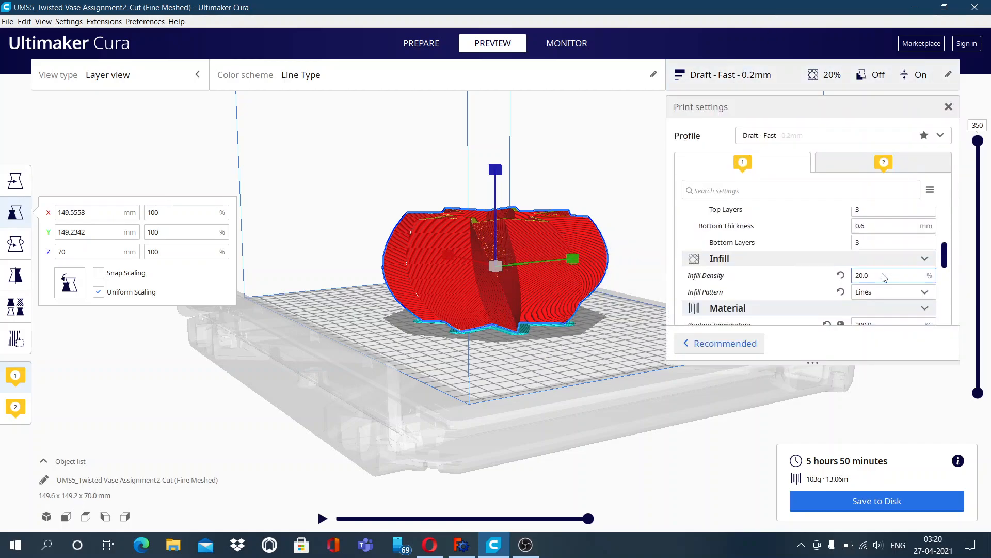
pyautogui.scroll(-2, 846, 282)
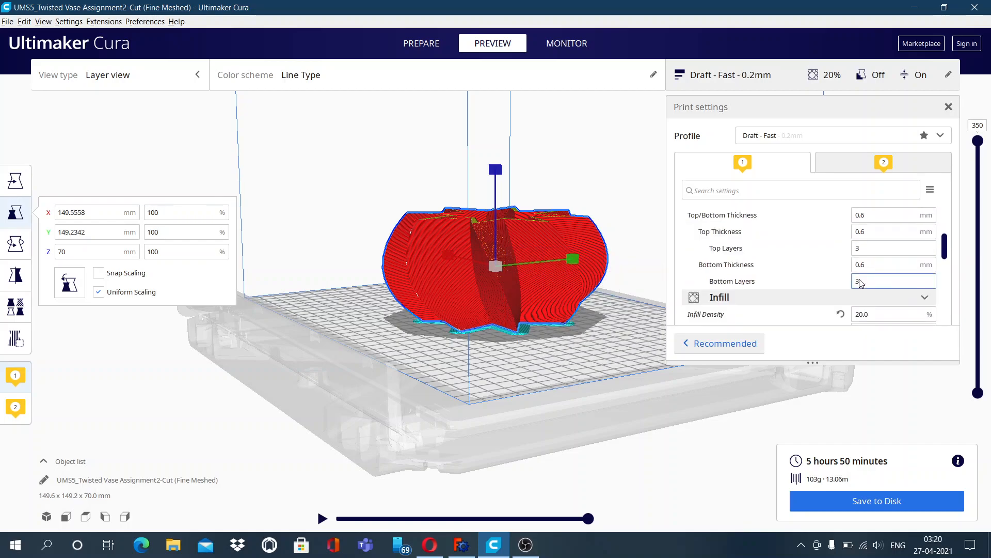
pyautogui.scroll(-2, 813, 295)
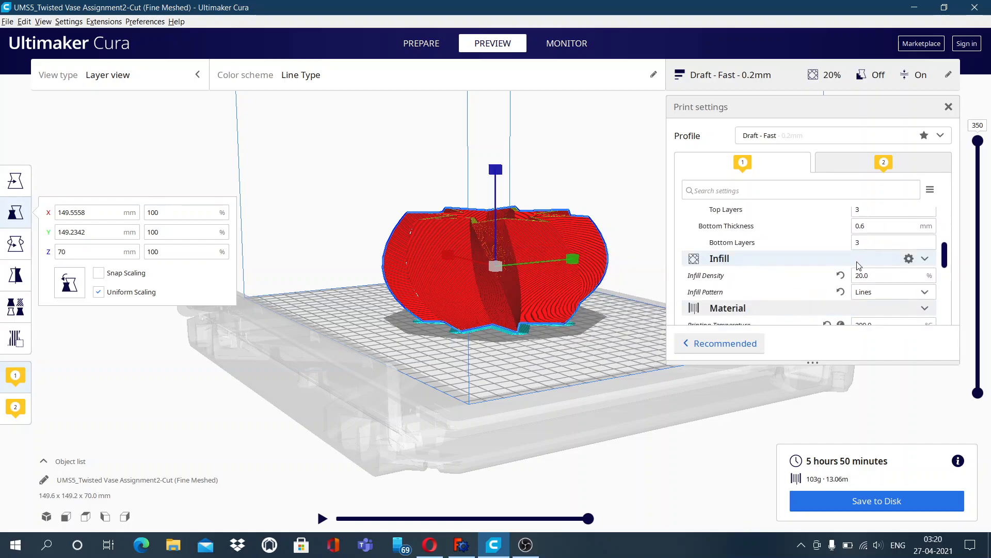
pyautogui.scroll(-2, 861, 263)
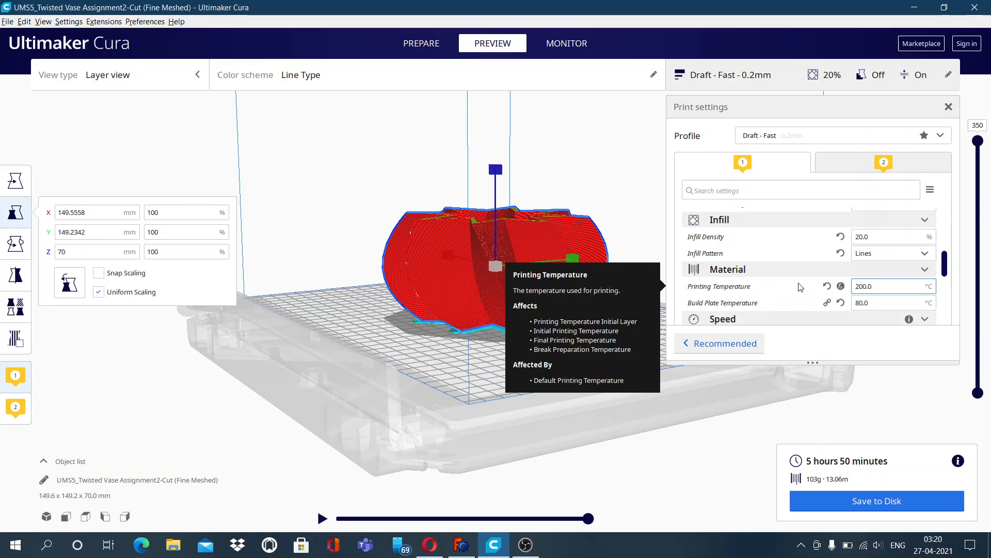
pyautogui.scroll(-2, 799, 287)
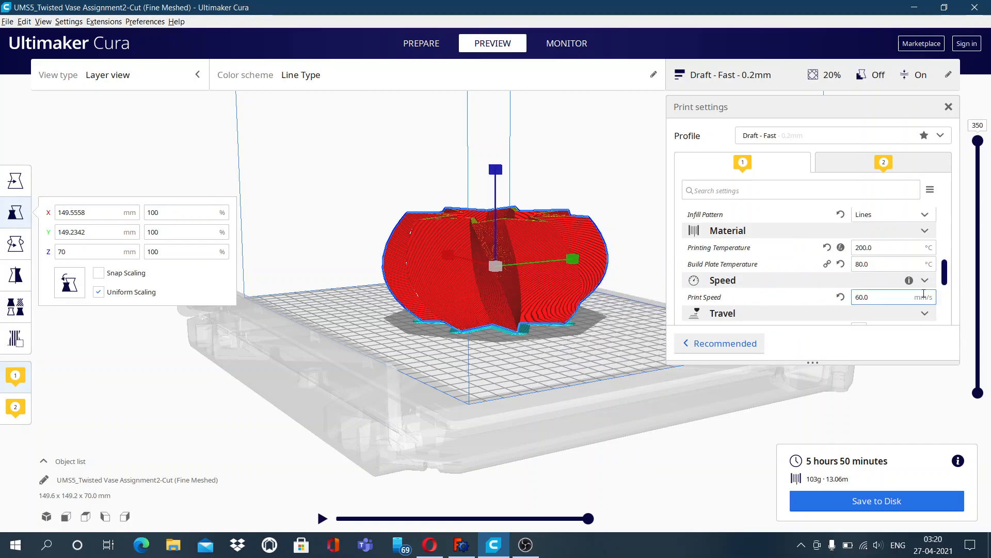
pyautogui.click(949, 107)
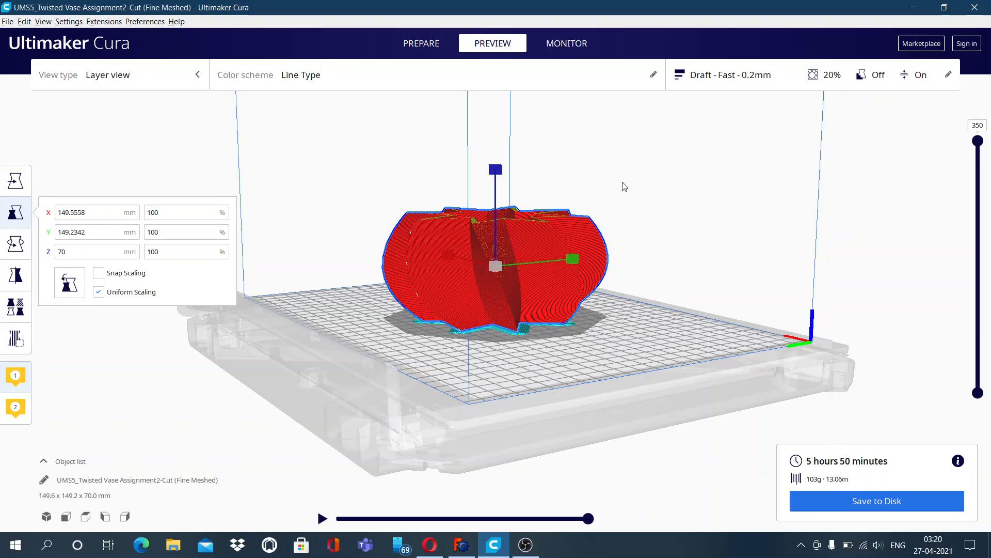
# View the sliced vase from above and lower the layer preview to layer 1.
pyautogui.moveTo(697, 174); pyautogui.dragTo(612, 281, button='right')
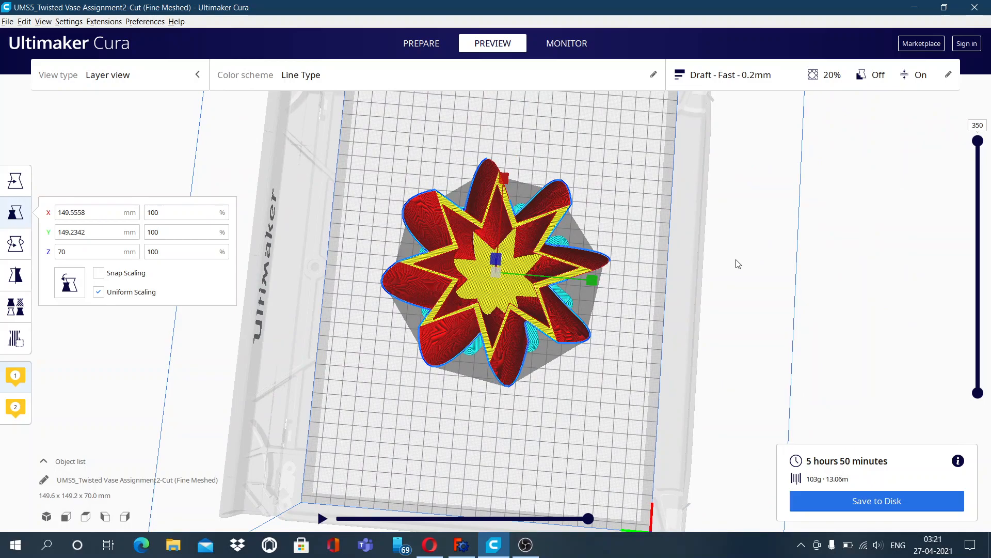
pyautogui.moveTo(593, 350); pyautogui.dragTo(607, 333, button='right')
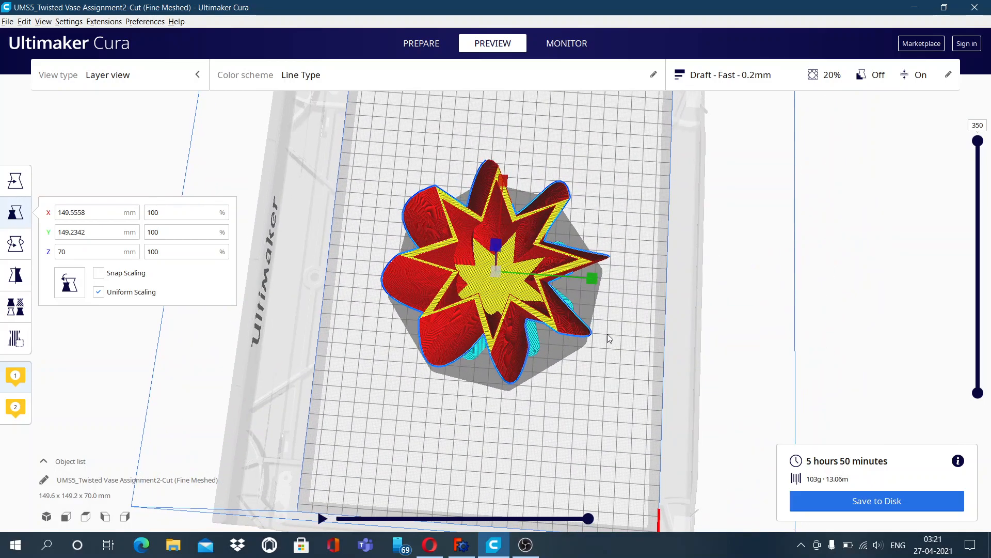
pyautogui.moveTo(587, 520); pyautogui.dragTo(336, 517)
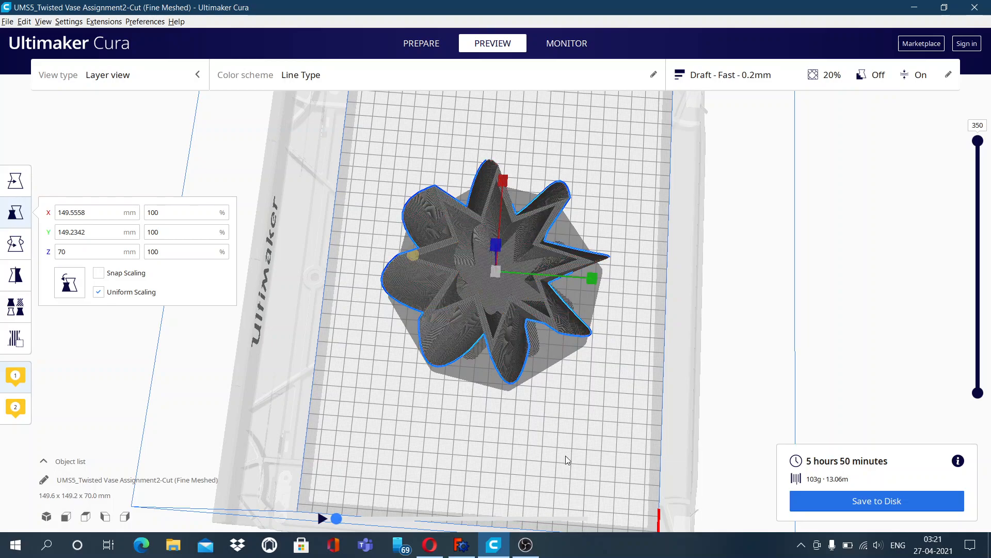
pyautogui.moveTo(978, 141); pyautogui.dragTo(975, 394)
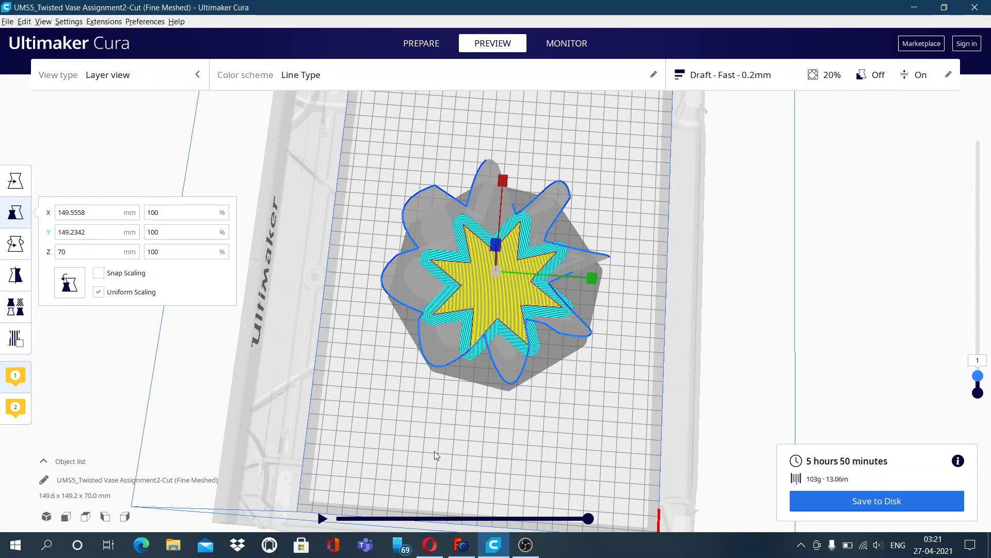
# Play the toolpath simulation of layer 1, deselect the vase and watch it from an angled view.
pyautogui.click(321, 518)
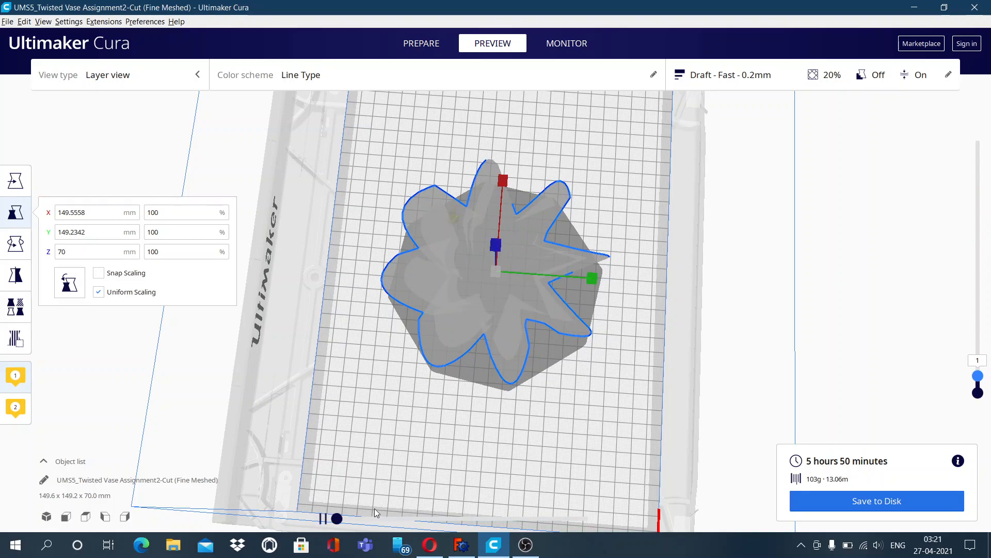
pyautogui.click(633, 371)
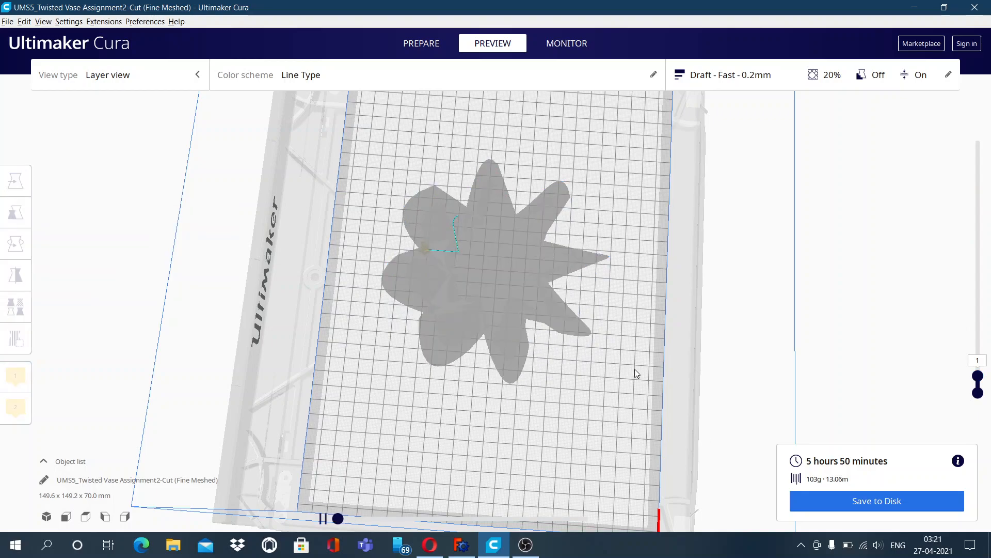
pyautogui.moveTo(618, 413); pyautogui.dragTo(614, 348, button='right')
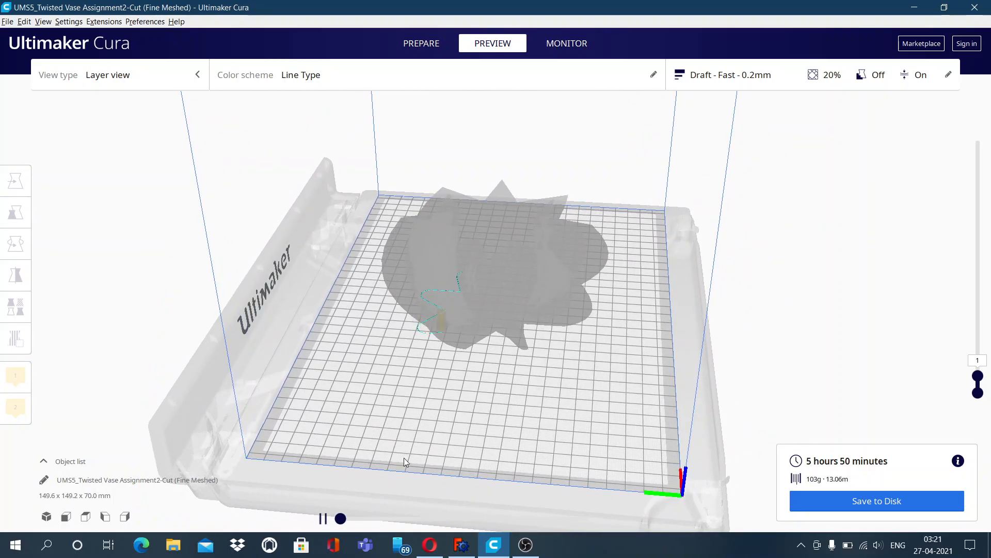
# Advance the layer 1 toolpath to its end and raise the layer preview to layer 350.
pyautogui.moveTo(341, 519)
pyautogui.mouseDown()
pyautogui.moveTo(466, 501)
pyautogui.moveTo(619, 506)
pyautogui.mouseUp()
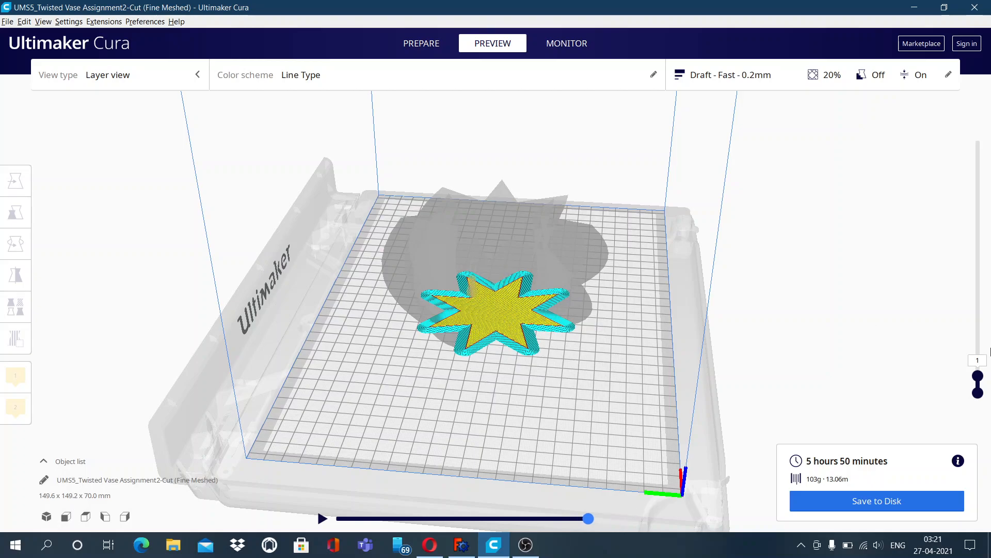
pyautogui.moveTo(983, 380); pyautogui.dragTo(990, 140)
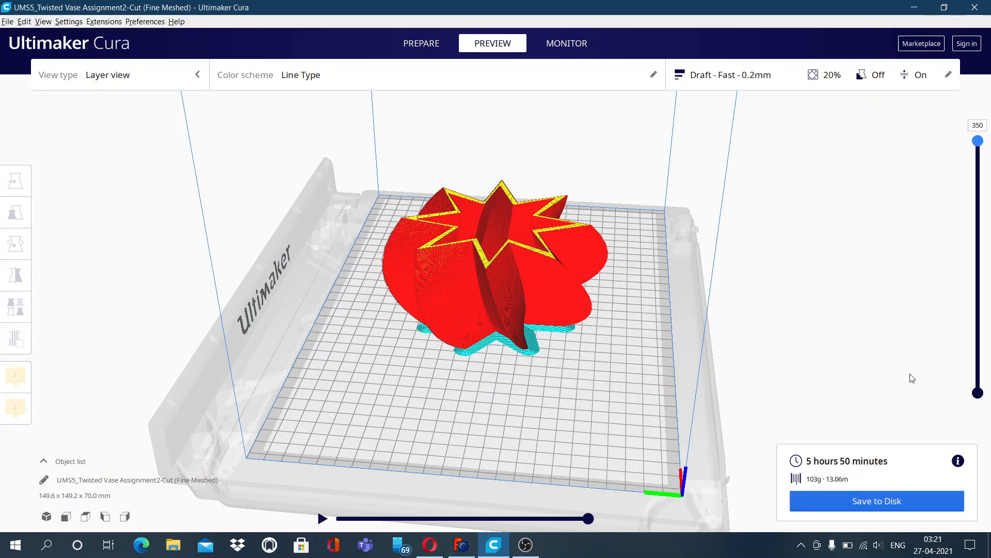
# Save the sliced vase to the Desktop as "UMS5_Twisted Vase Assignment2-Cut (Fine Meshed)" in Ultimaker Format Package (.ufp), overwriting the existing file.
pyautogui.click(853, 508)
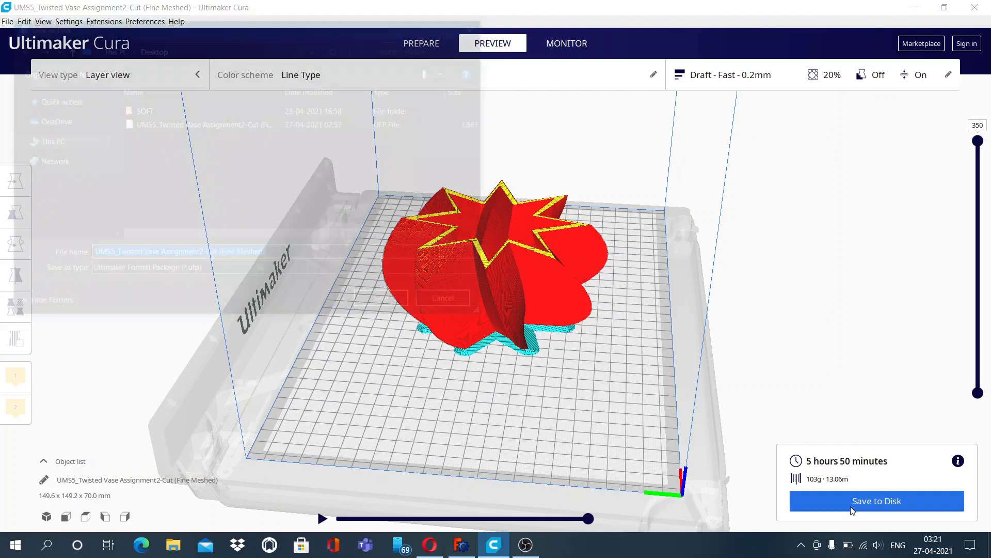
pyautogui.click(382, 306)
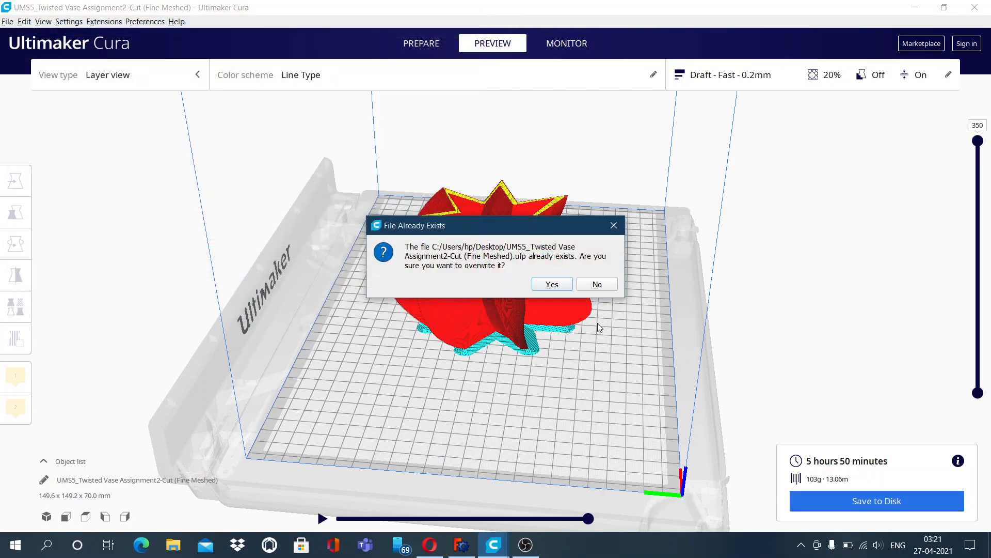
pyautogui.click(552, 284)
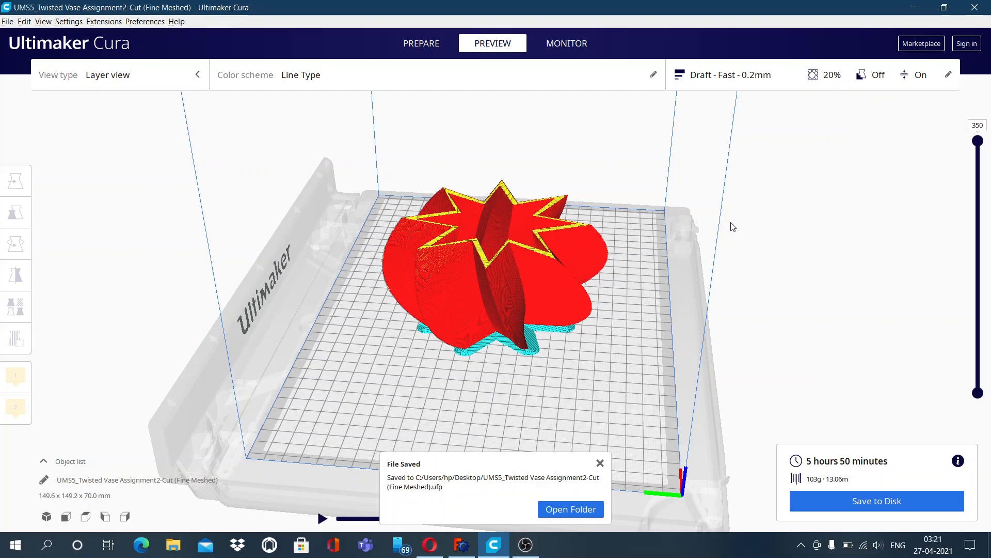
pyautogui.moveTo(726, 252); pyautogui.dragTo(529, 274, button='right')
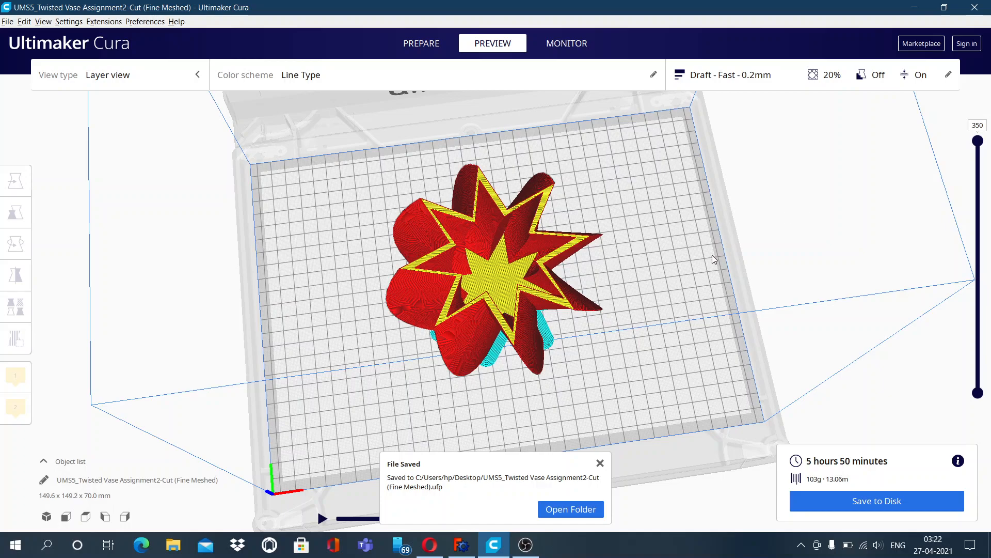
pyautogui.click(531, 544)
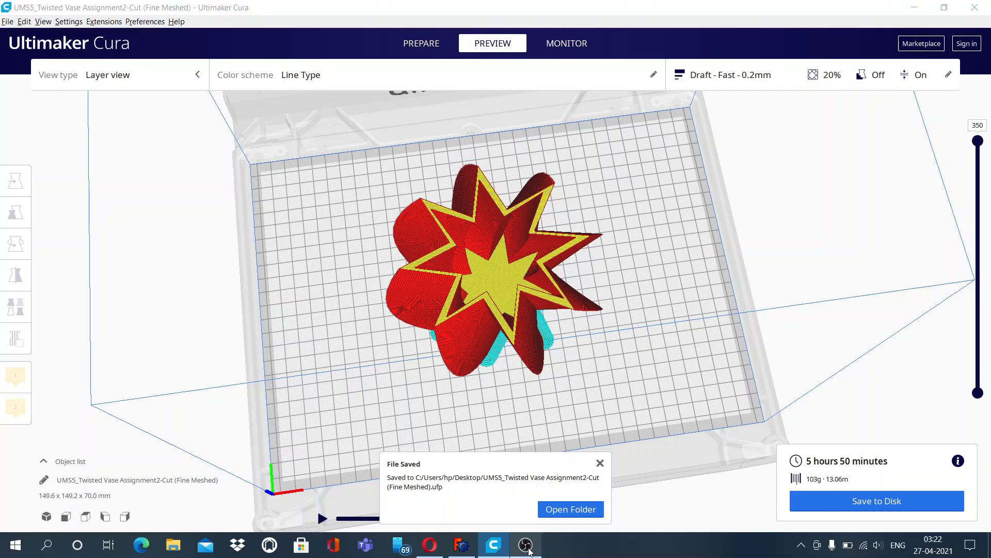